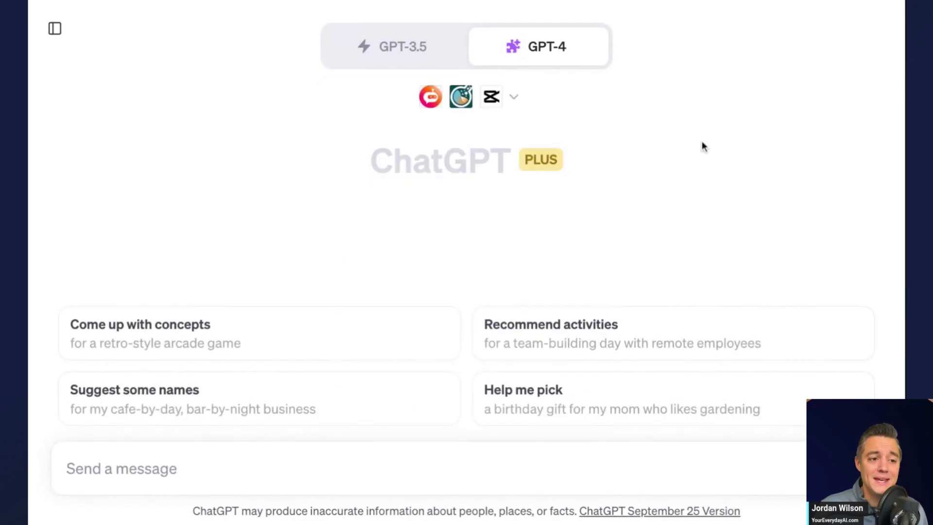
Step: Check the enabled plugins and search the plugin store for CapCut
{"action": "left_click", "coordinate": [513, 97]}
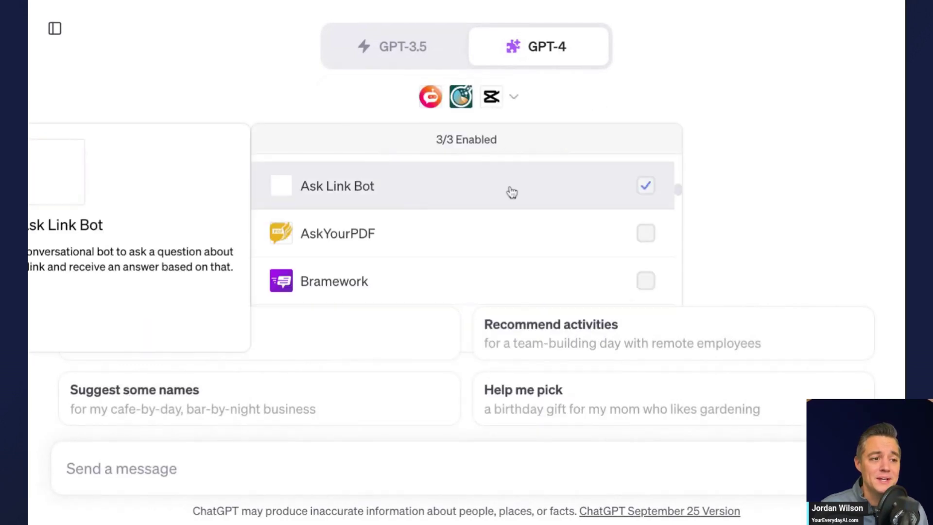
{"action": "key", "text": "ctrl+minus"}
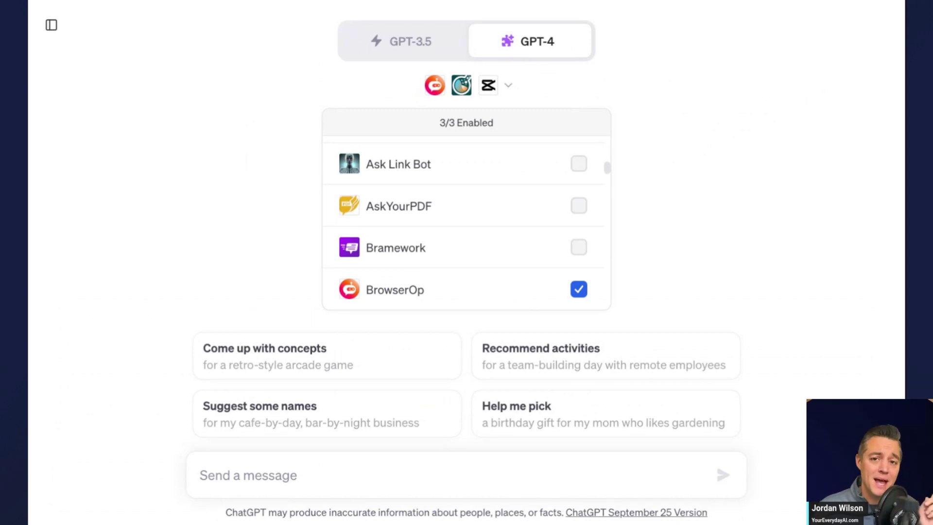
{"action": "scroll", "coordinate": [548, 225], "scroll_direction": "down", "scroll_amount": 20}
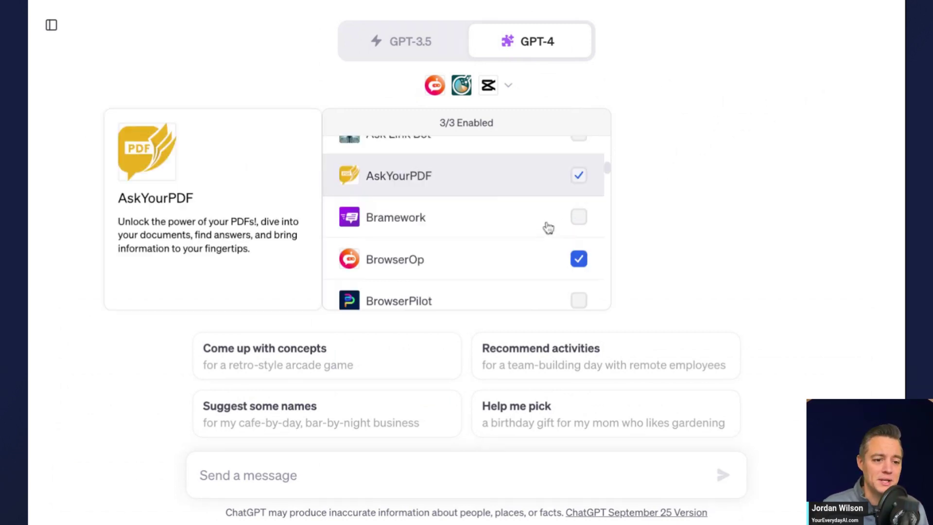
{"action": "scroll", "coordinate": [536, 250], "scroll_direction": "down", "scroll_amount": 5}
{"action": "left_click", "coordinate": [483, 290]}
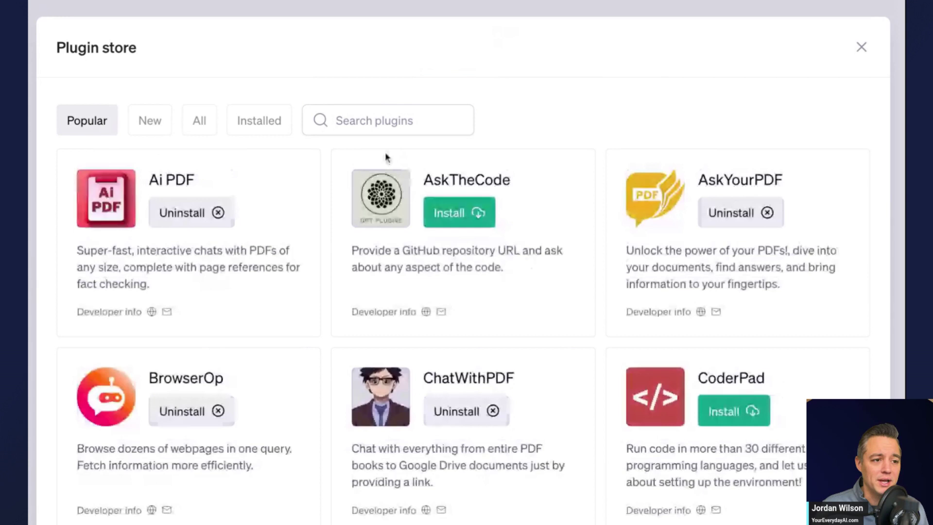
{"action": "left_click", "coordinate": [376, 125]}
{"action": "type", "text": "capcut"}
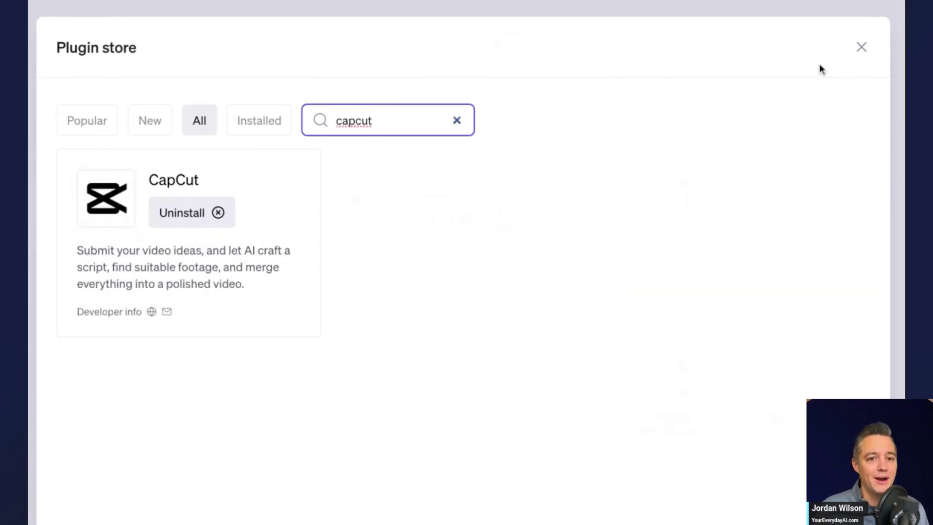
{"action": "left_click", "coordinate": [861, 51]}
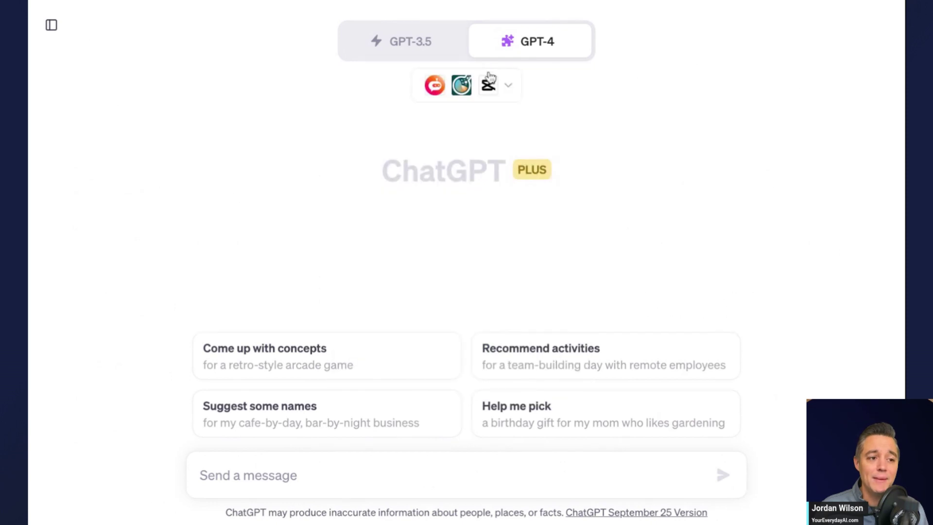
{"action": "left_click", "coordinate": [501, 87]}
{"action": "left_click", "coordinate": [640, 93]}
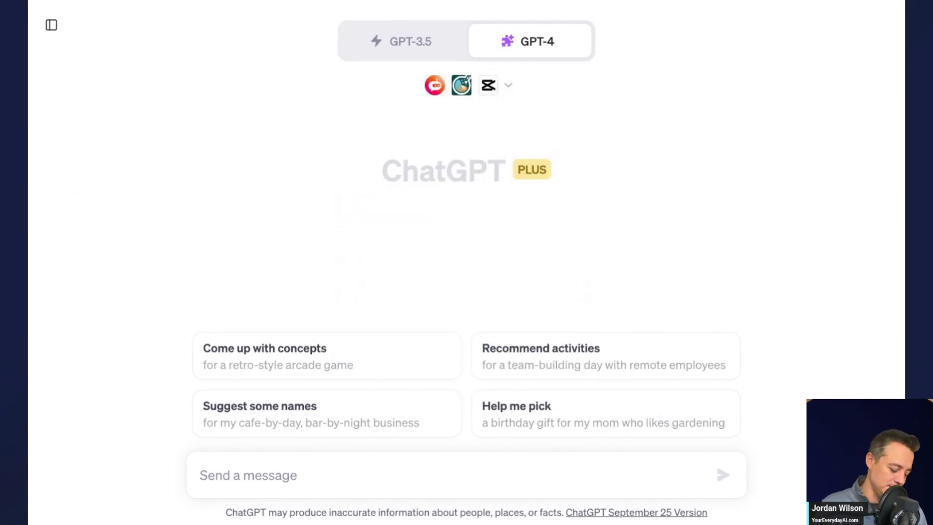
Step: Send the ScholarAI prompt asking for three 2023 studies on AI's US economic impact
{"action": "left_click", "coordinate": [319, 475]}
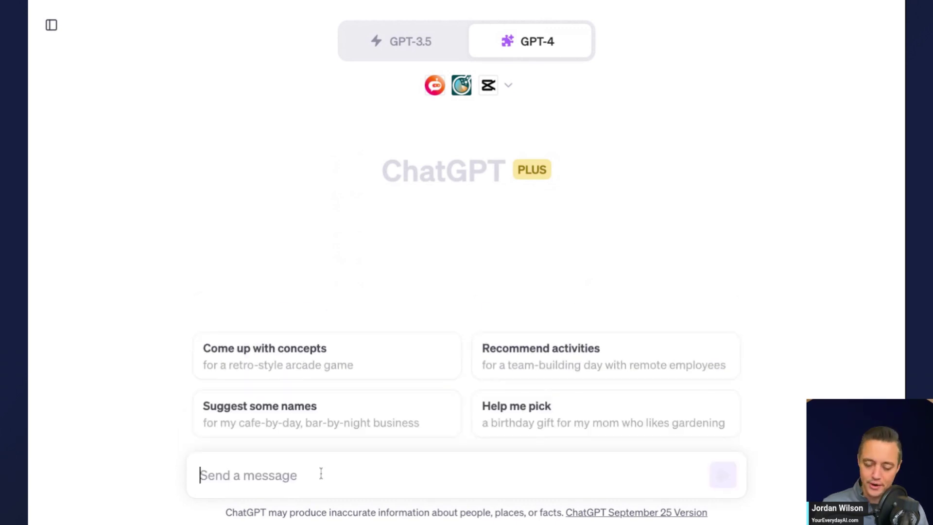
{"action": "type", "text": "Using the scholar plugin, please find me 3 recent studies about the impact of artificial intelligence on the US economy. Please make sure these studies are from 2023."}
{"action": "key", "text": "Return"}
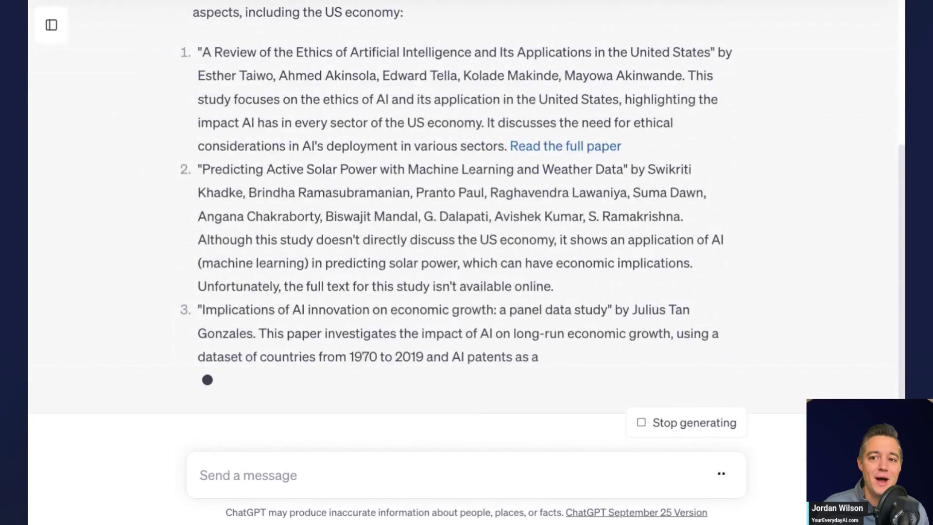
{"action": "scroll", "coordinate": [466, 218], "scroll_direction": "up", "scroll_amount": 5}
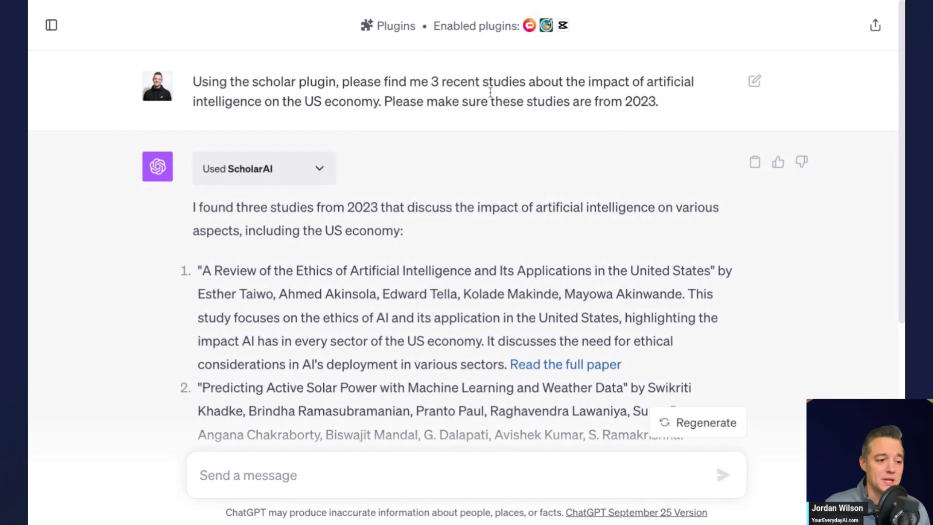
Step: Paste the high-schooler summary prompt and change 'article:' to 'third study'
{"action": "key", "text": "ctrl+plus"}
{"action": "scroll", "coordinate": [407, 273], "scroll_direction": "down", "scroll_amount": 5}
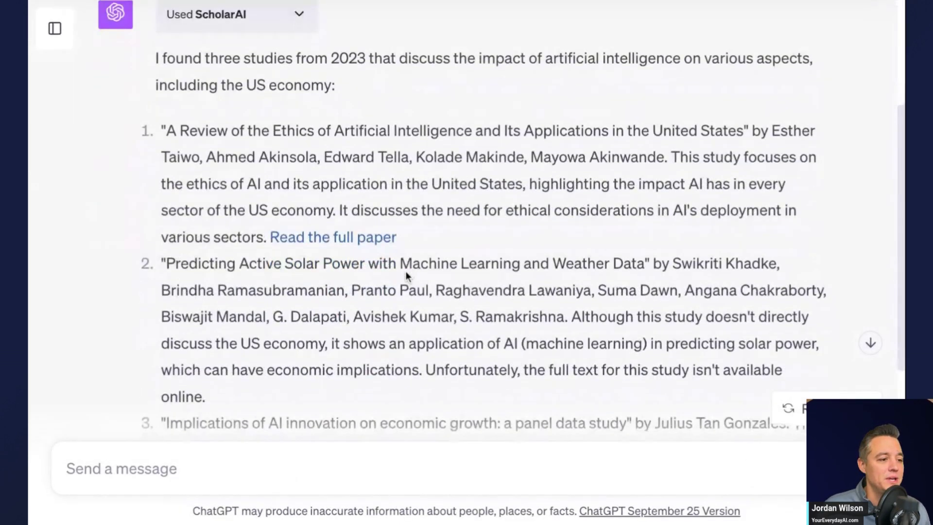
{"action": "scroll", "coordinate": [407, 272], "scroll_direction": "up", "scroll_amount": 3}
{"action": "scroll", "coordinate": [405, 274], "scroll_direction": "down", "scroll_amount": 2}
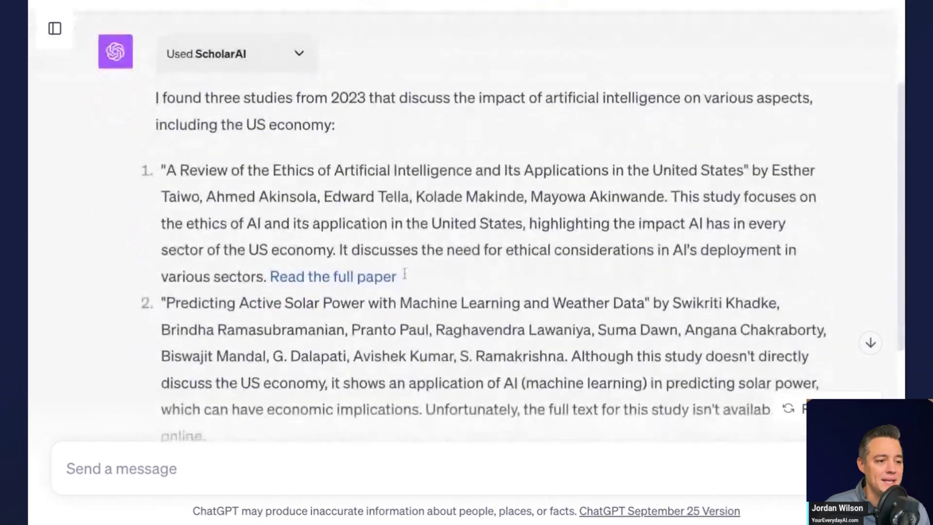
{"action": "scroll", "coordinate": [404, 274], "scroll_direction": "down", "scroll_amount": 5}
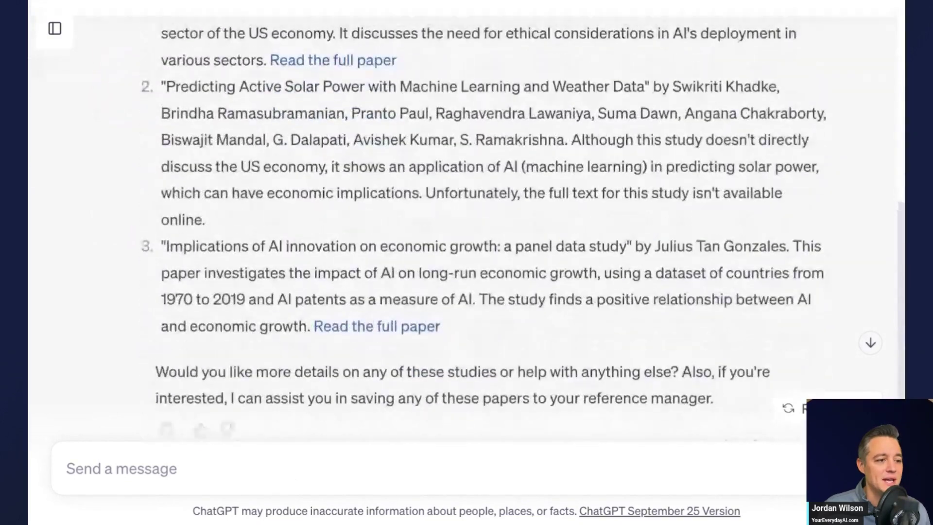
{"action": "scroll", "coordinate": [404, 272], "scroll_direction": "up", "scroll_amount": 1}
{"action": "scroll", "coordinate": [378, 270], "scroll_direction": "up", "scroll_amount": 1}
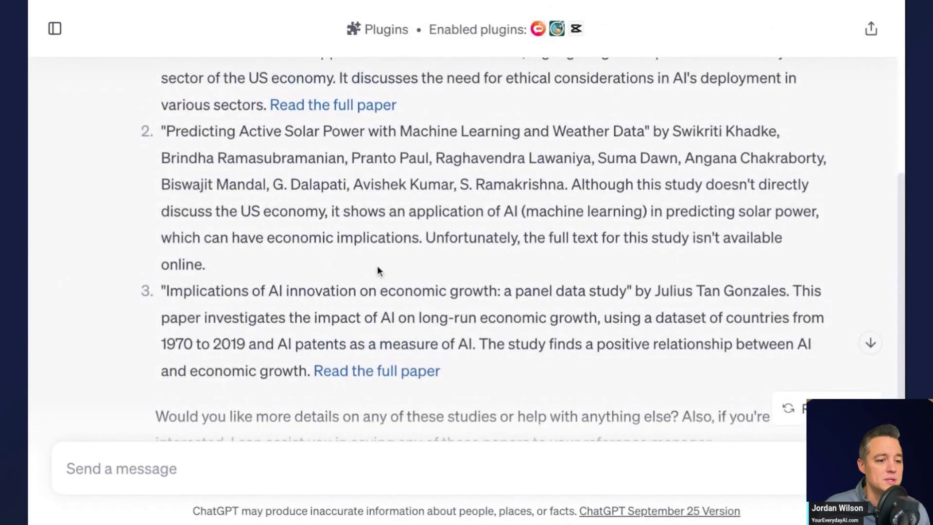
{"action": "type", "text": "Please summarize the article:  in a succinct way. Please make it easy enough to understand that a high schooler could not only understand it, but also be able to explain it simply to others."}
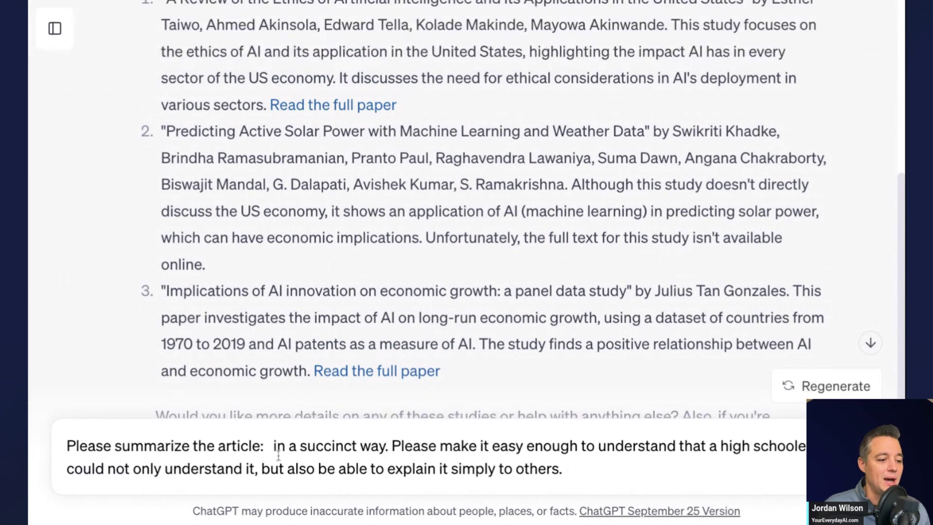
{"action": "left_click", "coordinate": [267, 447]}
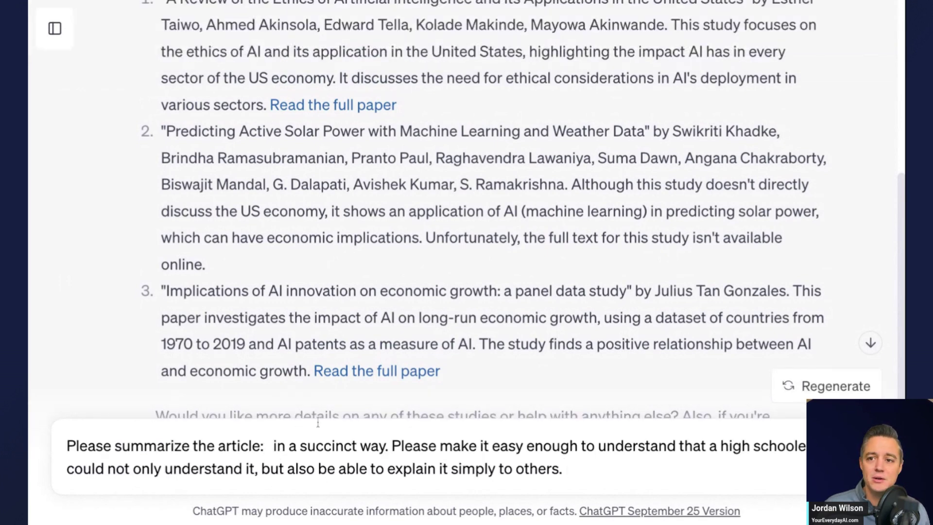
{"action": "key", "text": "ctrl+z"}
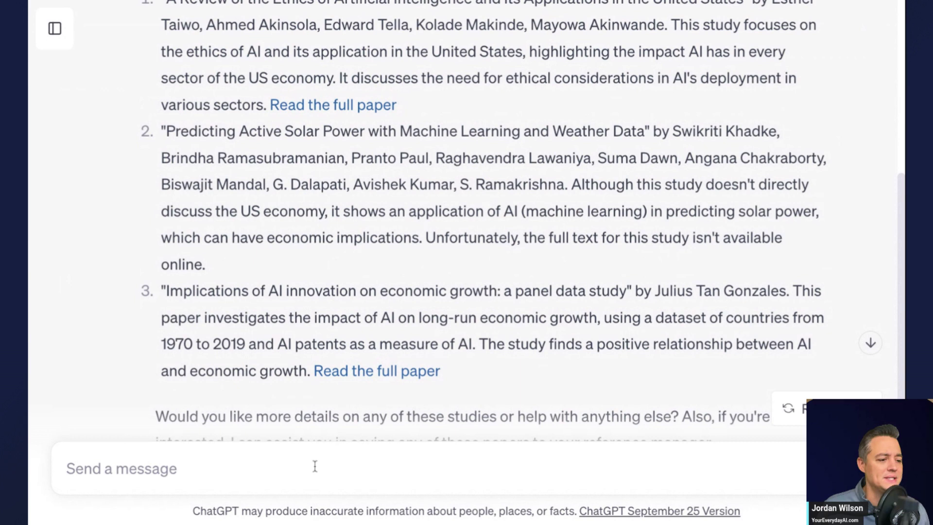
{"action": "type", "text": "Please summarize the article: in a succinct way. Please make it easy enough to understand that a high schooler could not only understand it, but also be able to explain it simply to others."}
{"action": "left_click", "coordinate": [270, 447]}
{"action": "key", "text": "ctrl+shift+Left"}
{"action": "key", "text": "ctrl+shift+Left"}
{"action": "key", "text": "ctrl+shift+Right"}
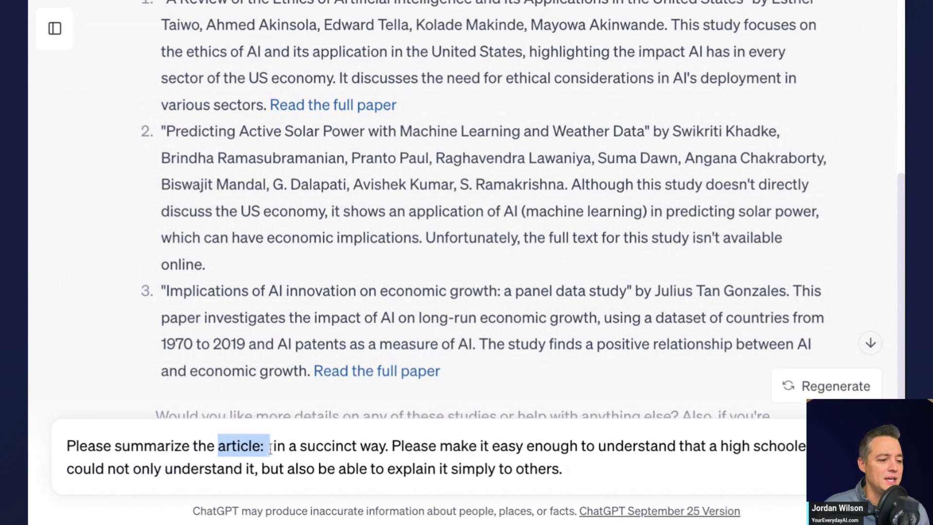
{"action": "type", "text": "third st"}
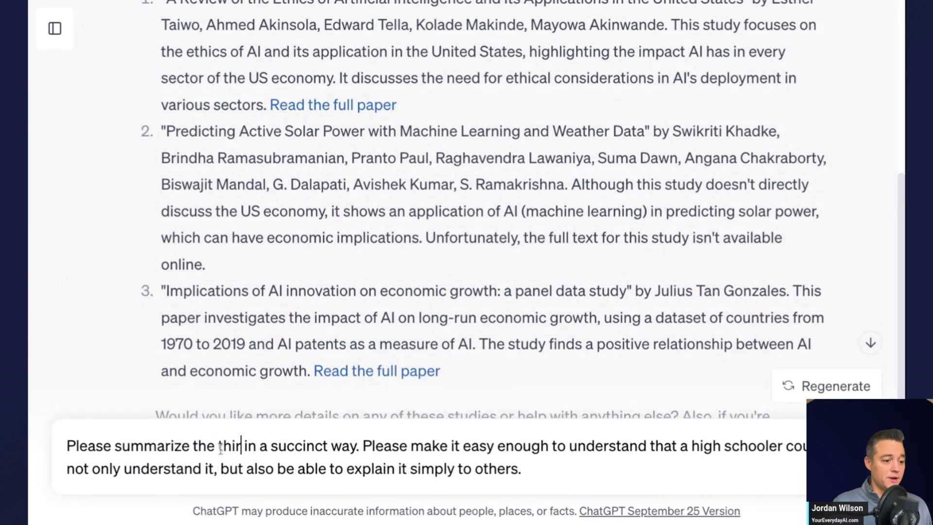
{"action": "type", "text": "udy"}
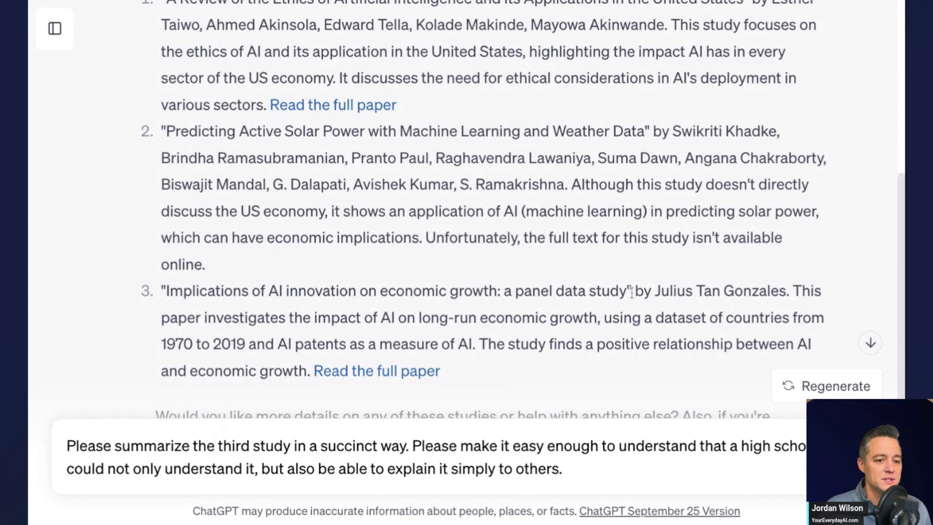
Step: Insert the third study's full title in quotes after 'third study'
{"action": "left_click_drag", "start_coordinate": [632, 292], "coordinate": [169, 291]}
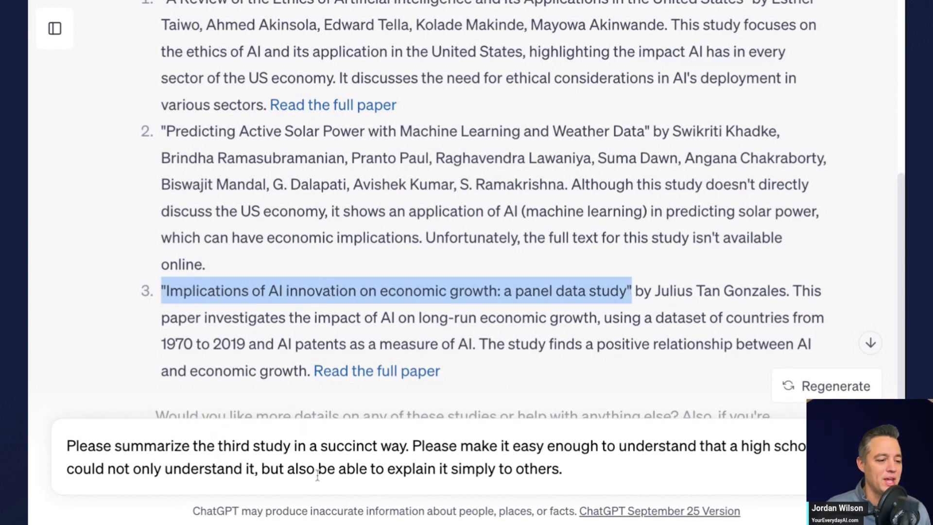
{"action": "left_click", "coordinate": [337, 466]}
{"action": "left_click", "coordinate": [291, 446]}
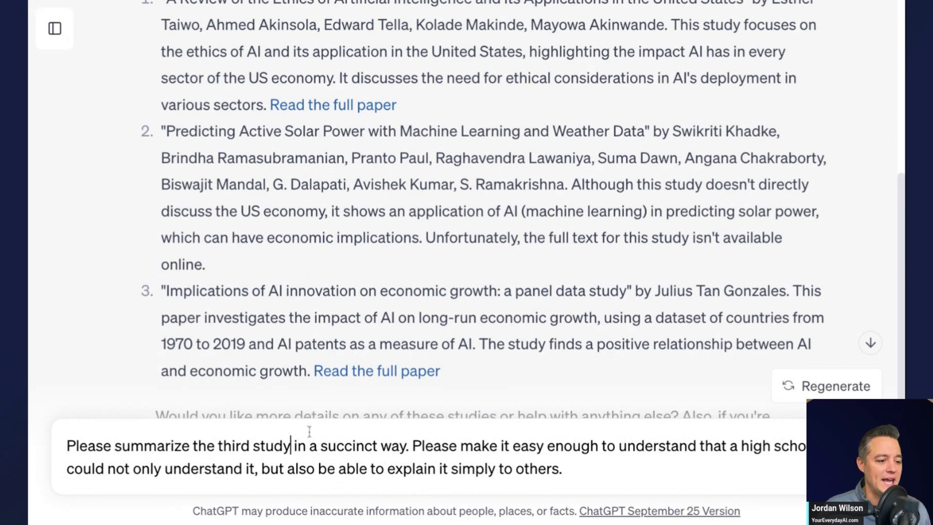
{"action": "type", "text": "\""}
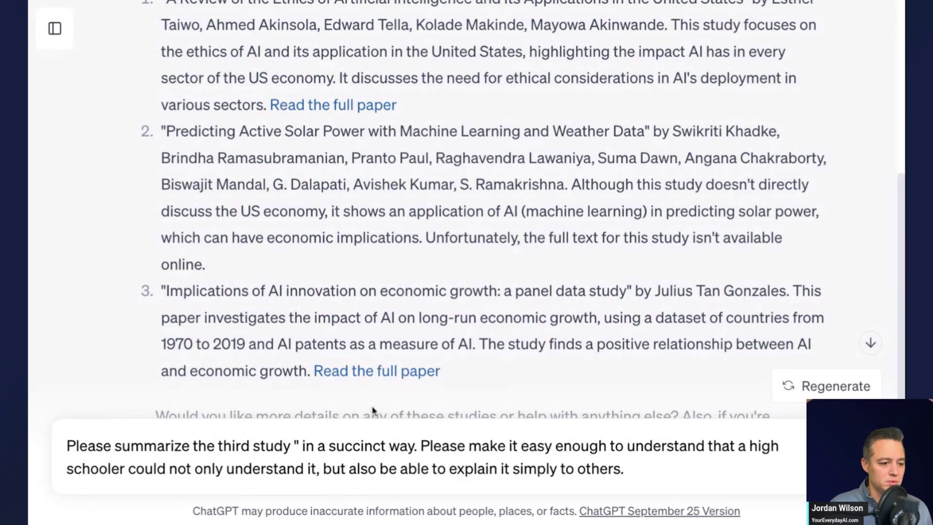
{"action": "type", "text": "\"Implications of AI innovation on economic growth: a panel data study\""}
{"action": "type", "text": "\""}
{"action": "key", "text": "BackSpace"}
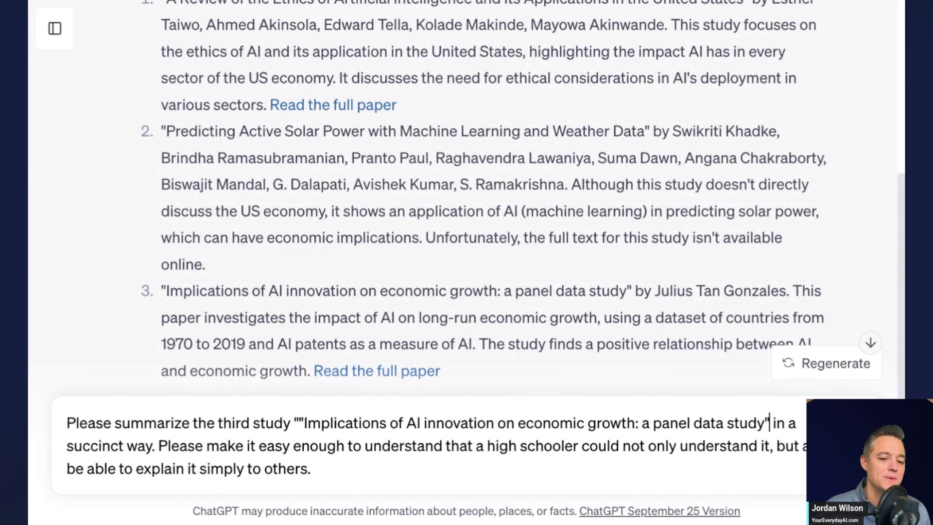
Step: Send the summary request and follow ScholarAI's plain-language explanation of the panel data study
{"action": "key", "text": "Return"}
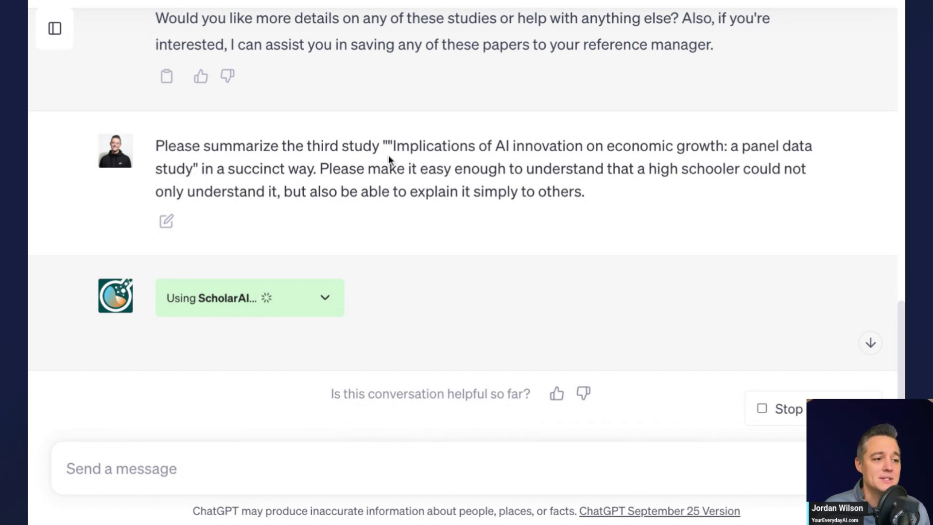
{"action": "scroll", "coordinate": [389, 158], "scroll_direction": "up", "scroll_amount": 1}
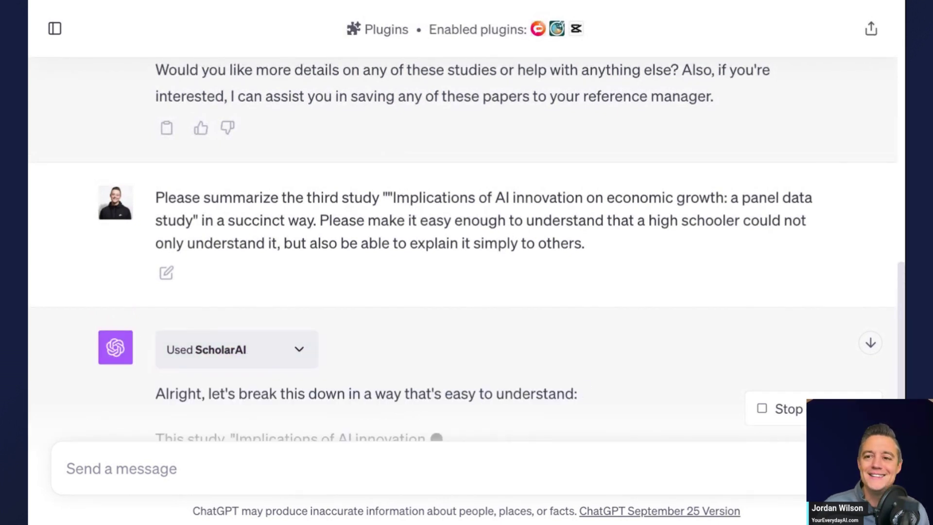
{"action": "scroll", "coordinate": [461, 243], "scroll_direction": "down", "scroll_amount": 4}
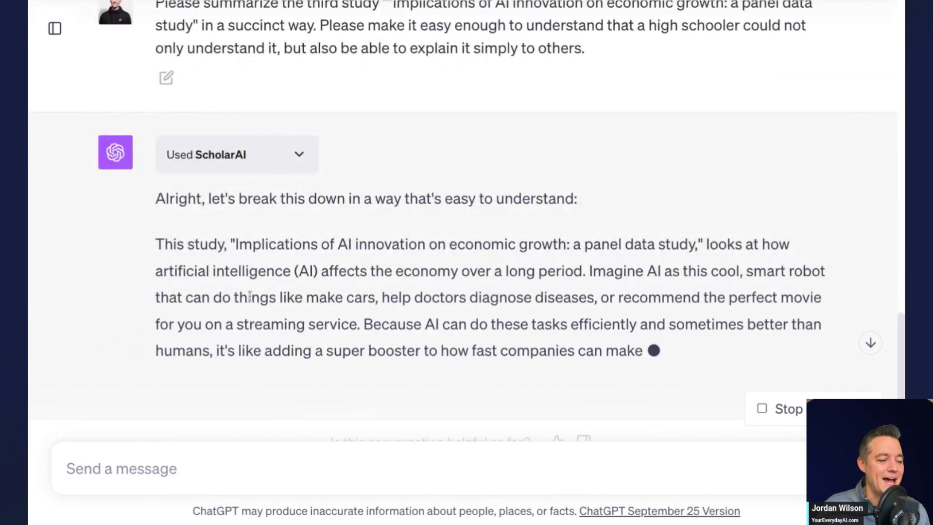
Step: Send the CapCut plugin a 'make a video' request based on the explanation
{"action": "type", "text": "Using the caput plugin, please make a video about the above explanation."}
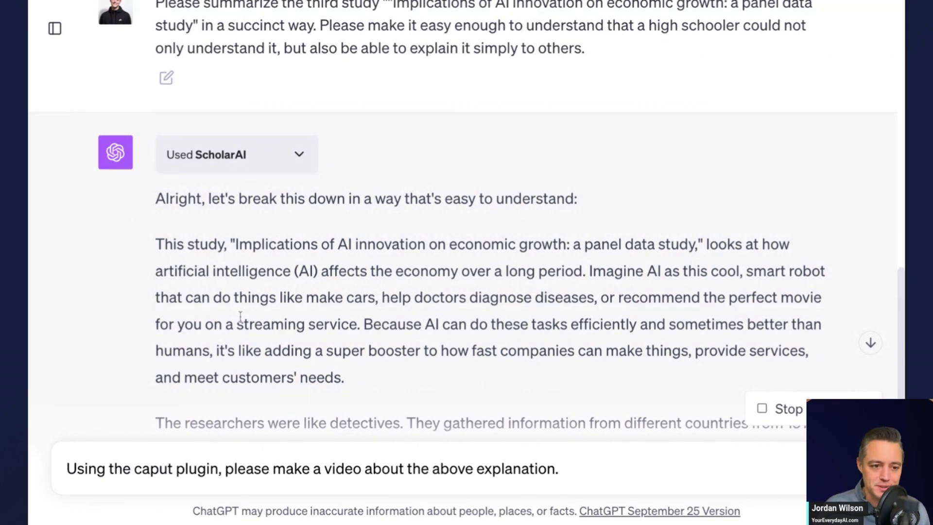
{"action": "scroll", "coordinate": [287, 360], "scroll_direction": "down", "scroll_amount": 8}
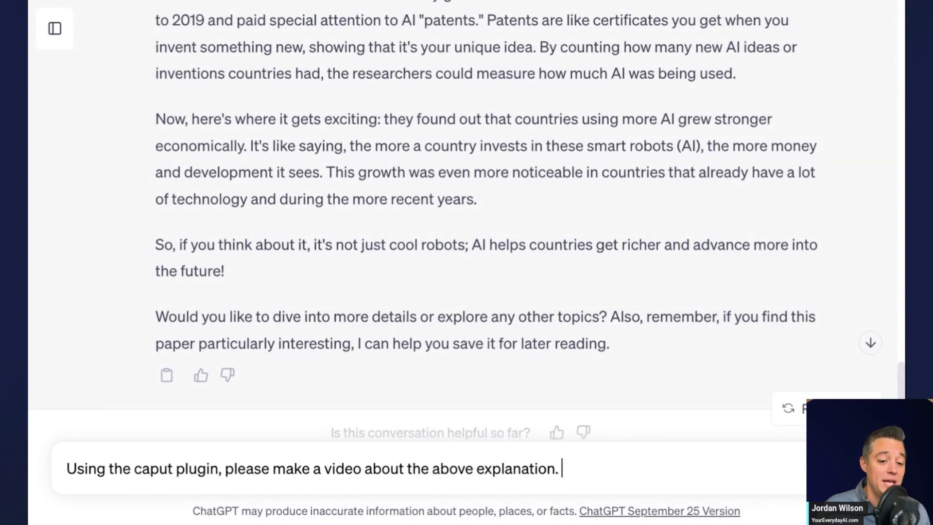
{"action": "key", "text": "Return"}
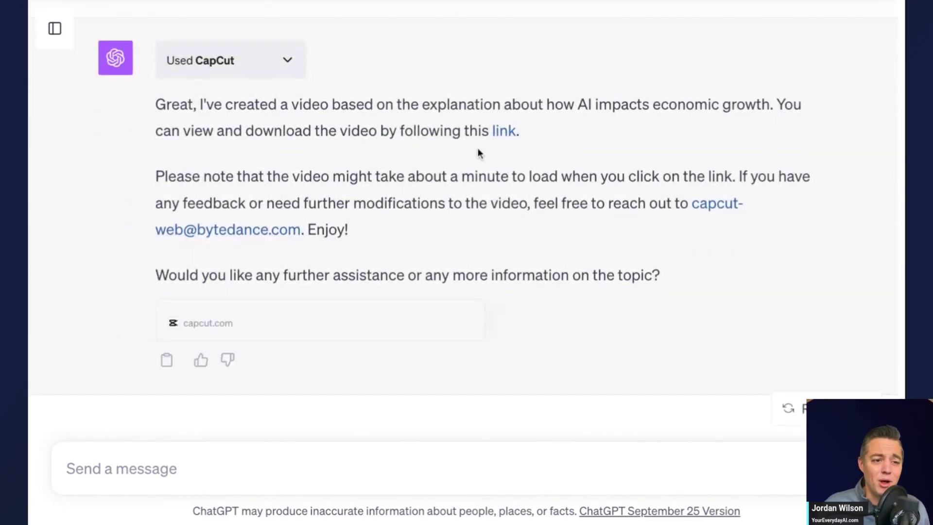
{"action": "scroll", "coordinate": [481, 145], "scroll_direction": "up", "scroll_amount": 3}
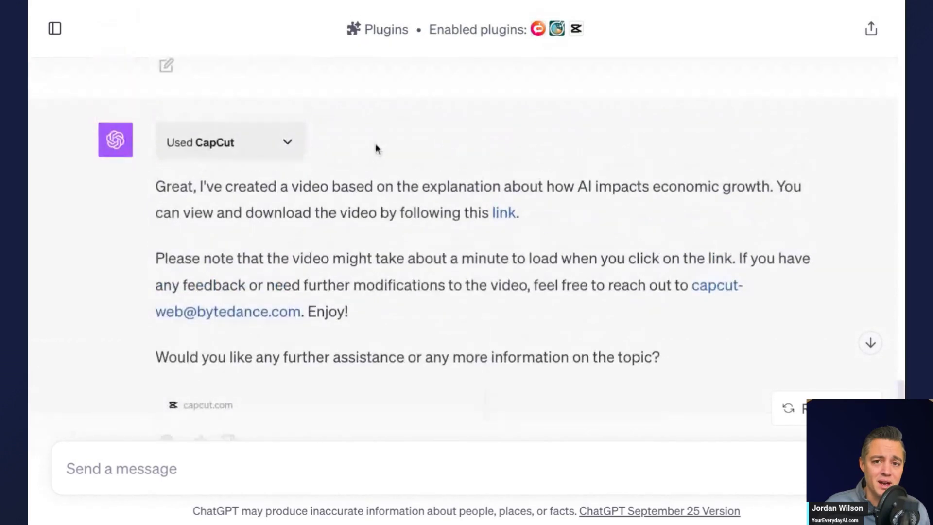
{"action": "scroll", "coordinate": [378, 148], "scroll_direction": "down", "scroll_amount": 1}
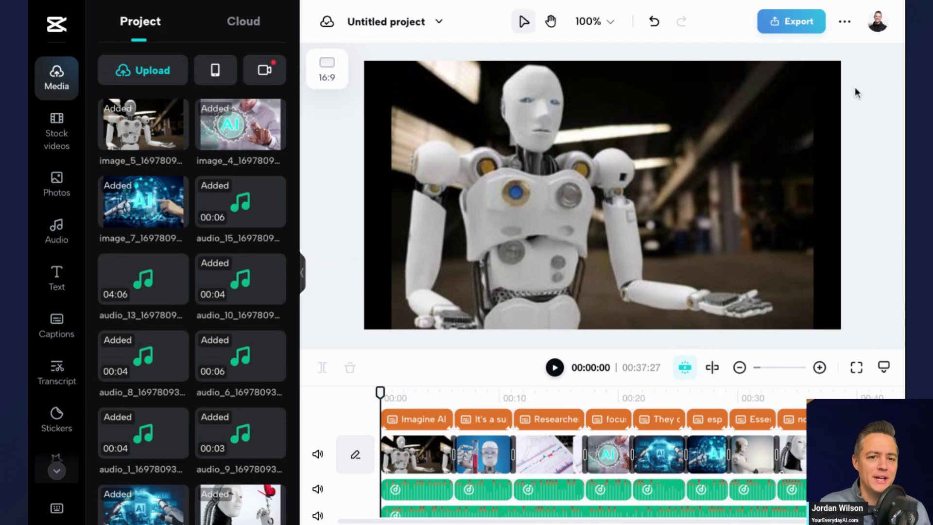
Step: Play the first two captioned clips, pause, and return the playhead to about 00:02
{"action": "scroll", "coordinate": [361, 181], "scroll_direction": "down", "scroll_amount": 2}
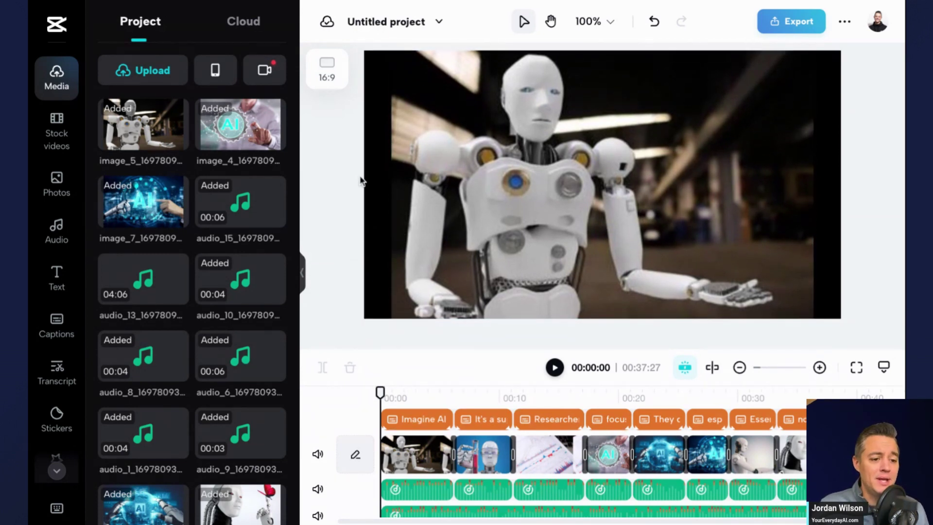
{"action": "scroll", "coordinate": [527, 428], "scroll_direction": "down", "scroll_amount": 1}
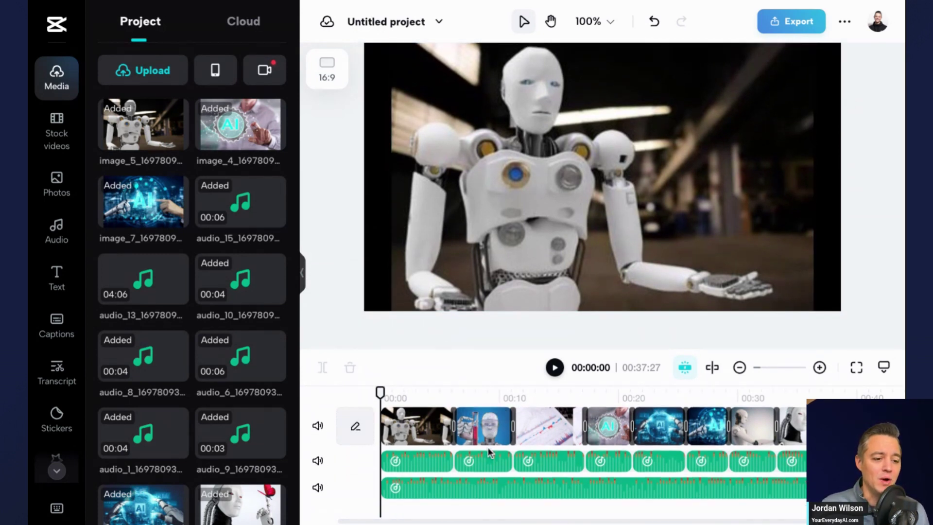
{"action": "scroll", "coordinate": [487, 453], "scroll_direction": "up", "scroll_amount": 1}
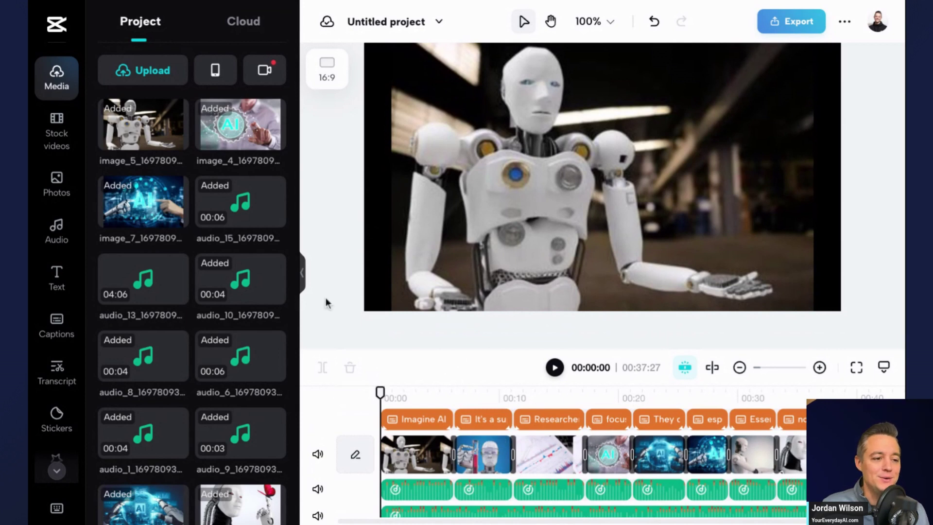
{"action": "key", "text": "ctrl+minus"}
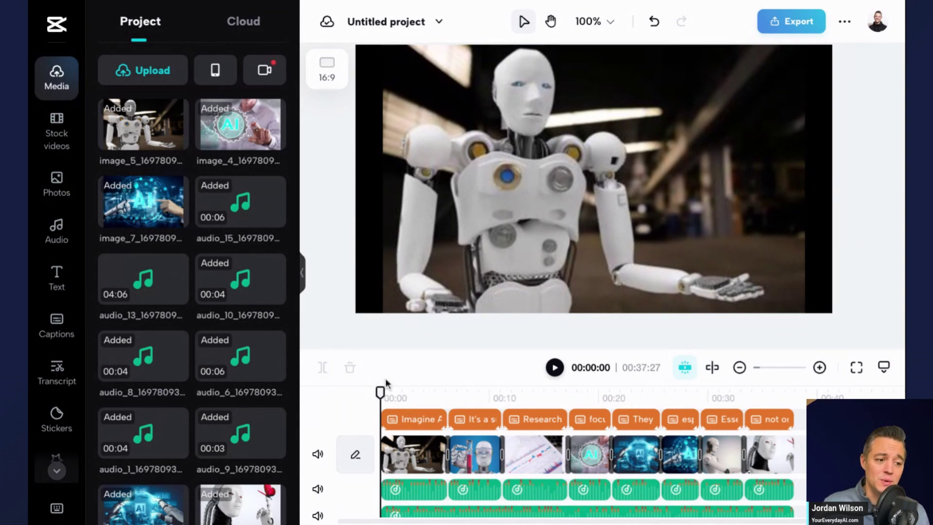
{"action": "left_click", "coordinate": [555, 368]}
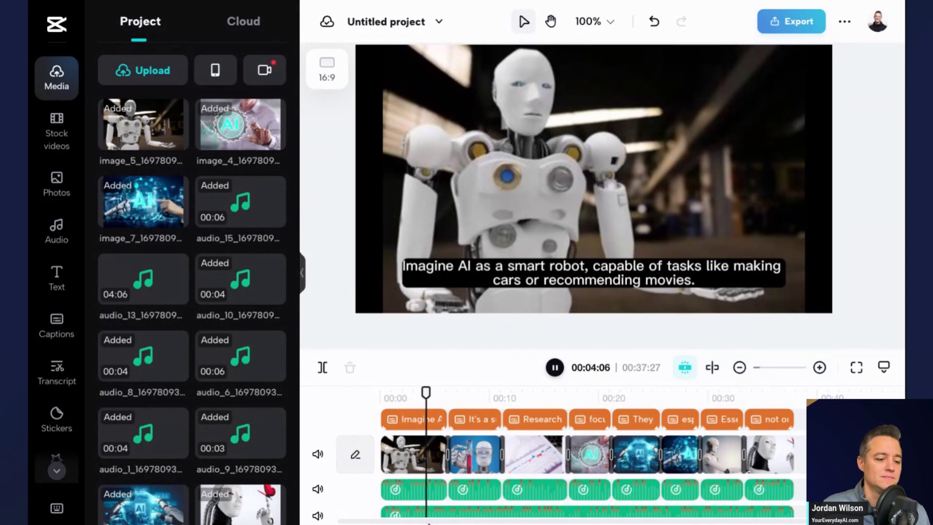
{"action": "scroll", "coordinate": [527, 503], "scroll_direction": "down", "scroll_amount": 1}
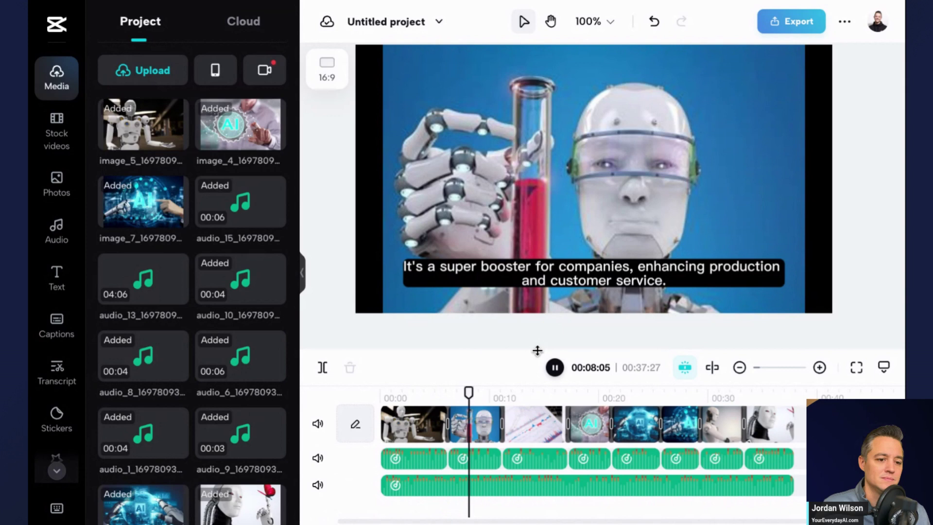
{"action": "left_click", "coordinate": [555, 368]}
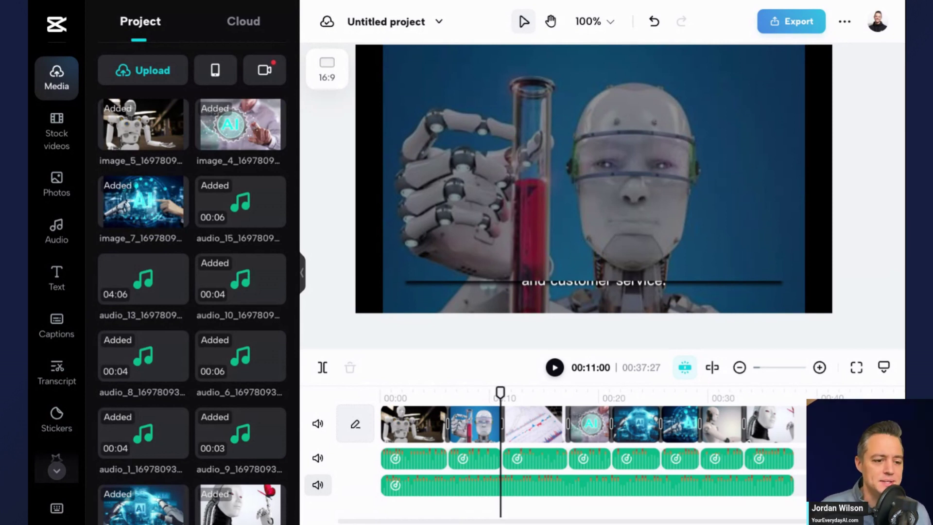
{"action": "left_click", "coordinate": [410, 395]}
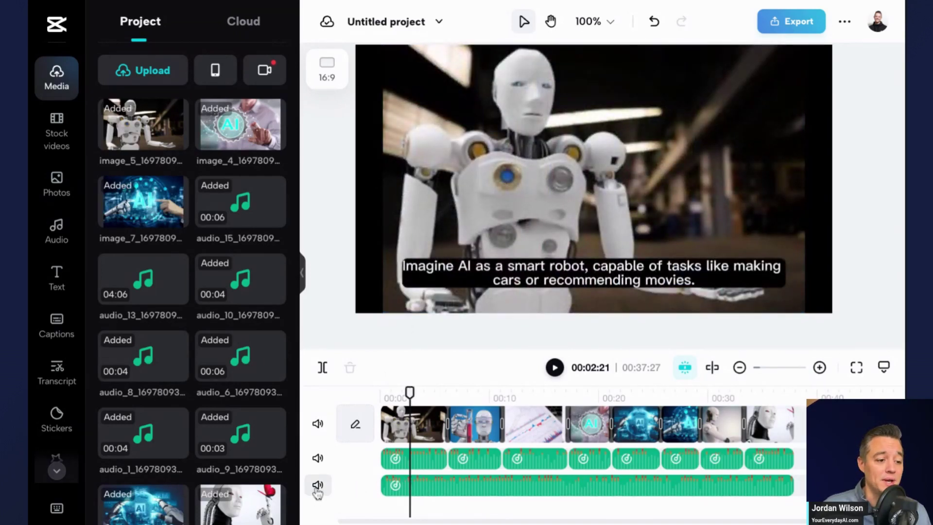
Step: Mute the full-length third audio track and dismiss the adjustment area tip
{"action": "left_click", "coordinate": [317, 487]}
{"action": "left_click", "coordinate": [442, 485]}
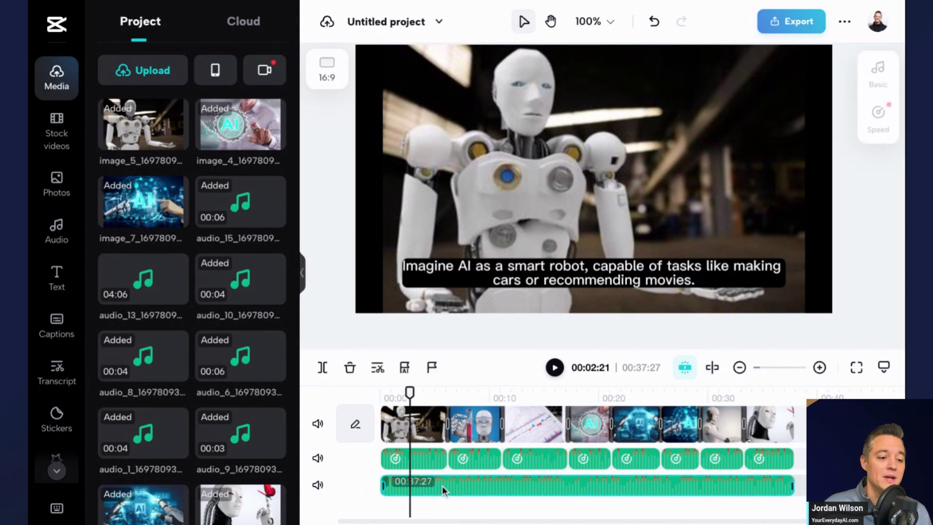
{"action": "left_click", "coordinate": [879, 73]}
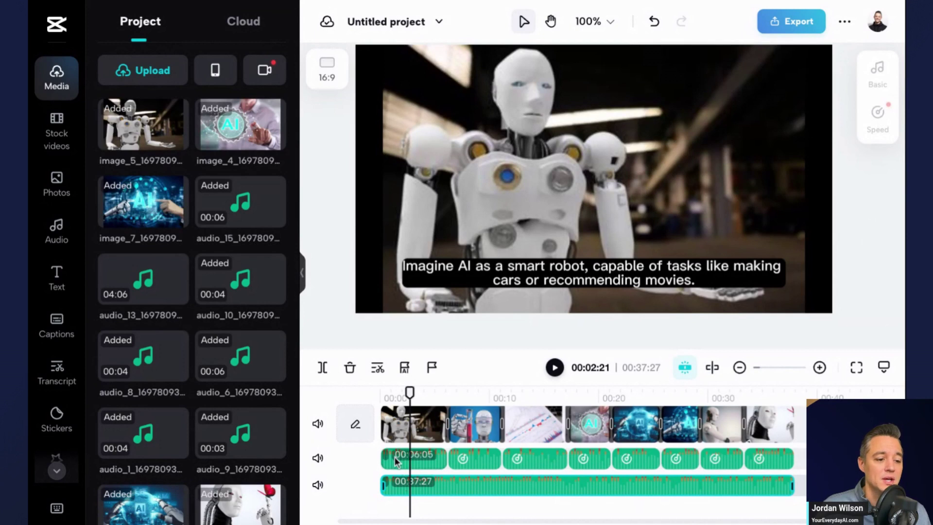
Step: Inspect the first narration and video clip settings, then select the robot test-tube clip
{"action": "left_click", "coordinate": [413, 461]}
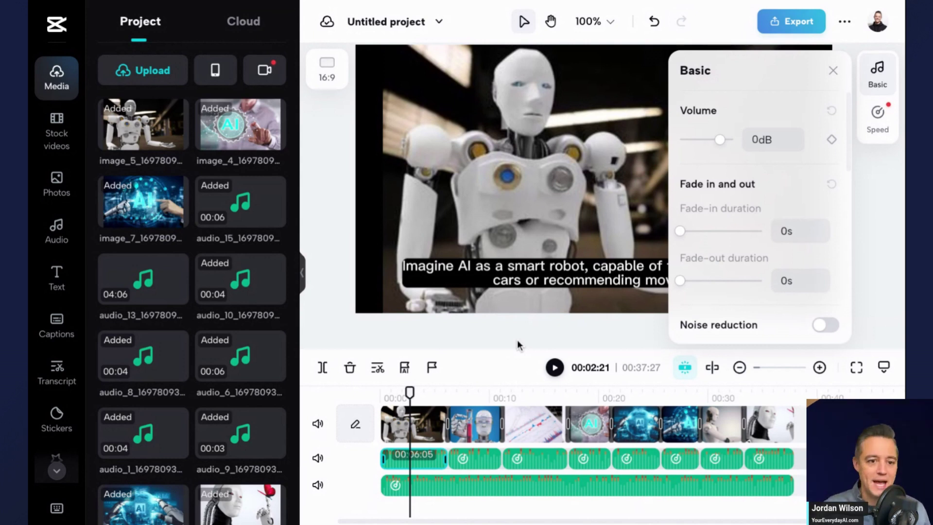
{"action": "left_click", "coordinate": [427, 427]}
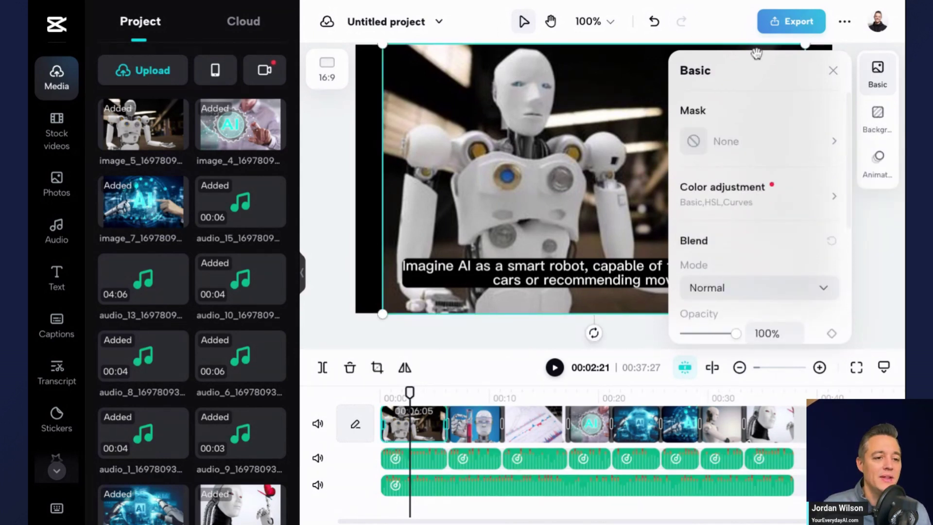
{"action": "left_click", "coordinate": [833, 70]}
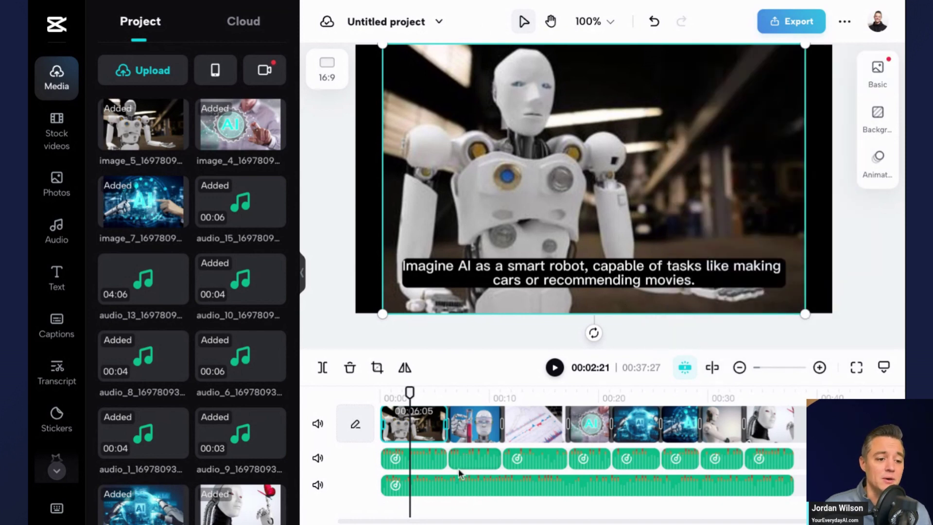
{"action": "left_click", "coordinate": [479, 425]}
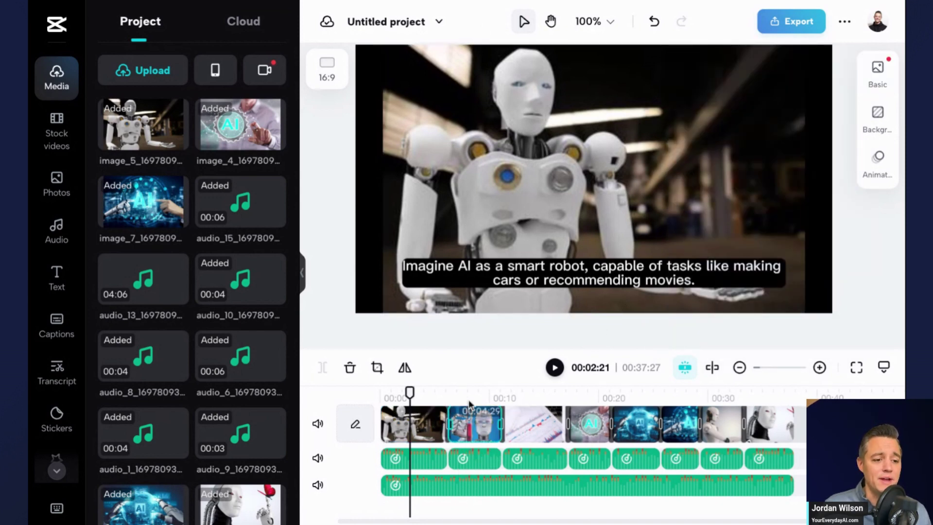
{"action": "left_click", "coordinate": [468, 398]}
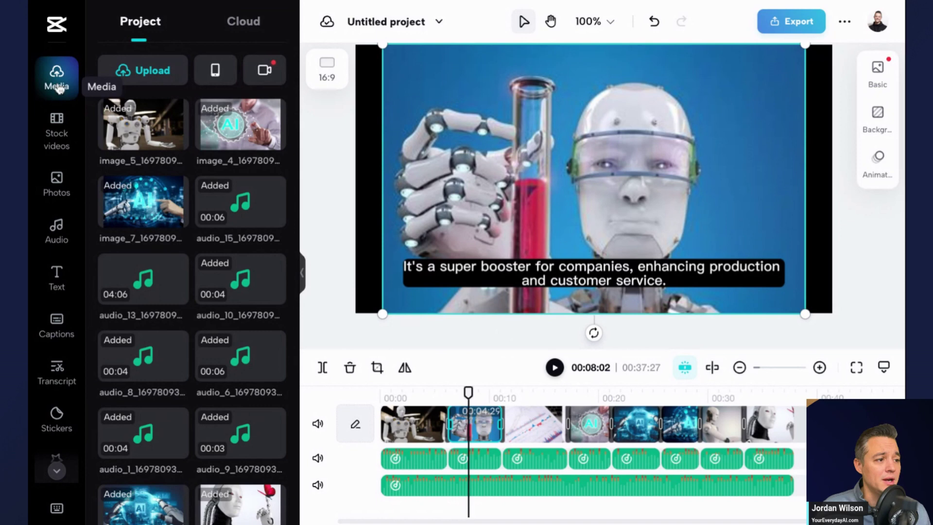
Step: Search Stock videos for 'customer service' and scroll through the results grid
{"action": "left_click", "coordinate": [56, 123]}
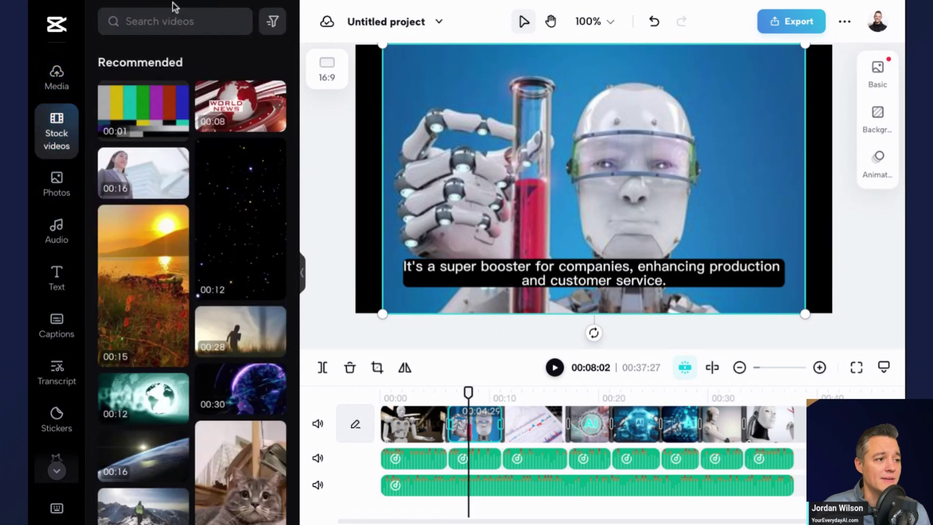
{"action": "left_click", "coordinate": [158, 20]}
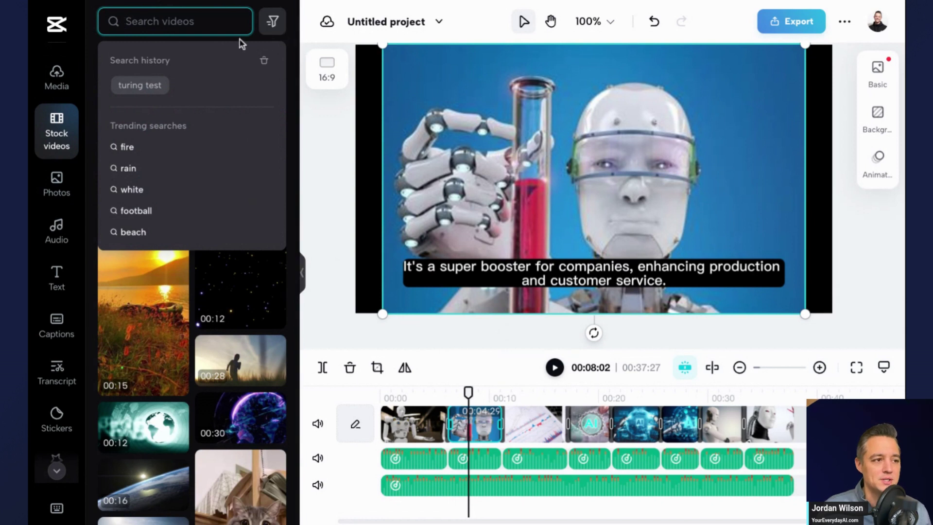
{"action": "type", "text": "customer s"}
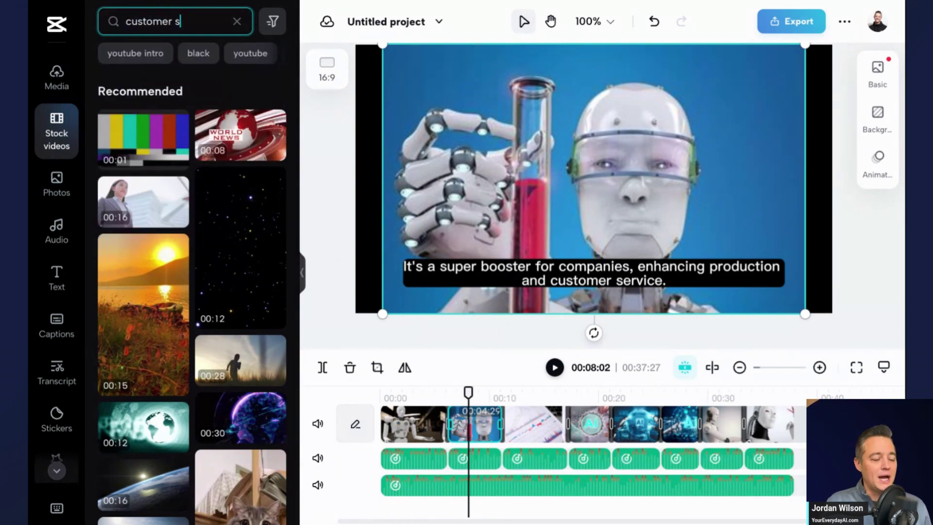
{"action": "type", "text": "ervice"}
{"action": "key", "text": "Return"}
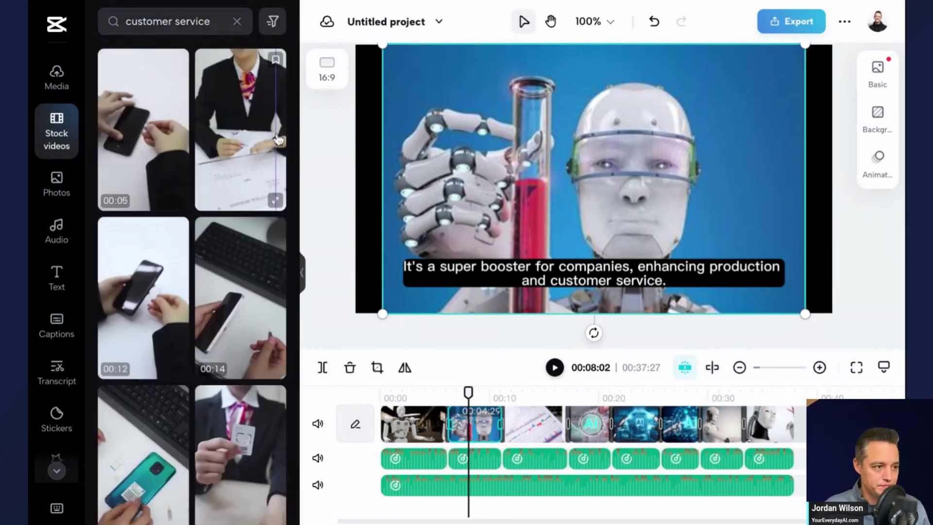
{"action": "scroll", "coordinate": [207, 298], "scroll_direction": "down", "scroll_amount": 10}
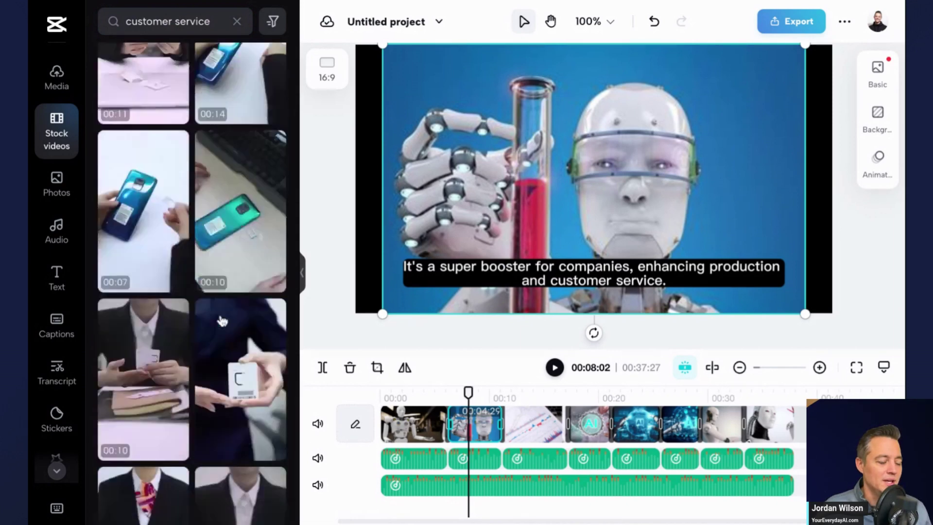
{"action": "scroll", "coordinate": [222, 320], "scroll_direction": "down", "scroll_amount": 10}
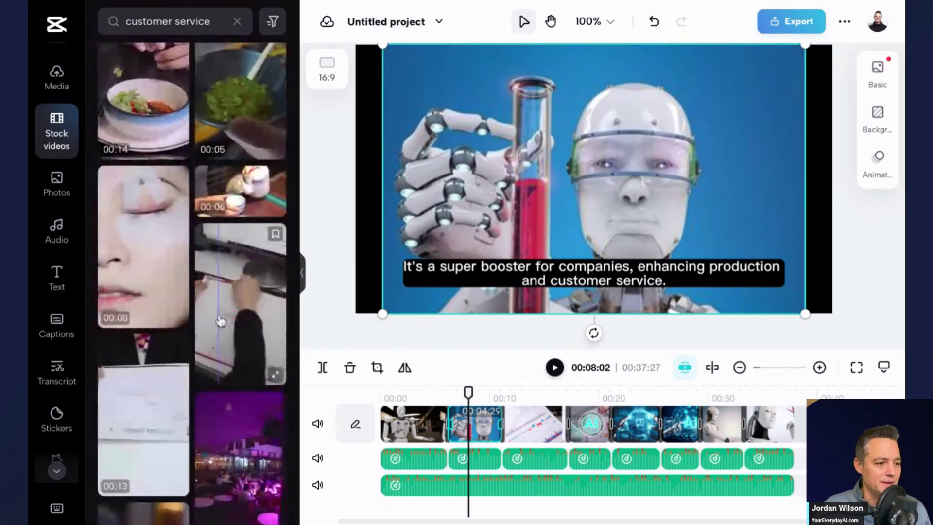
{"action": "scroll", "coordinate": [209, 196], "scroll_direction": "down", "scroll_amount": 10}
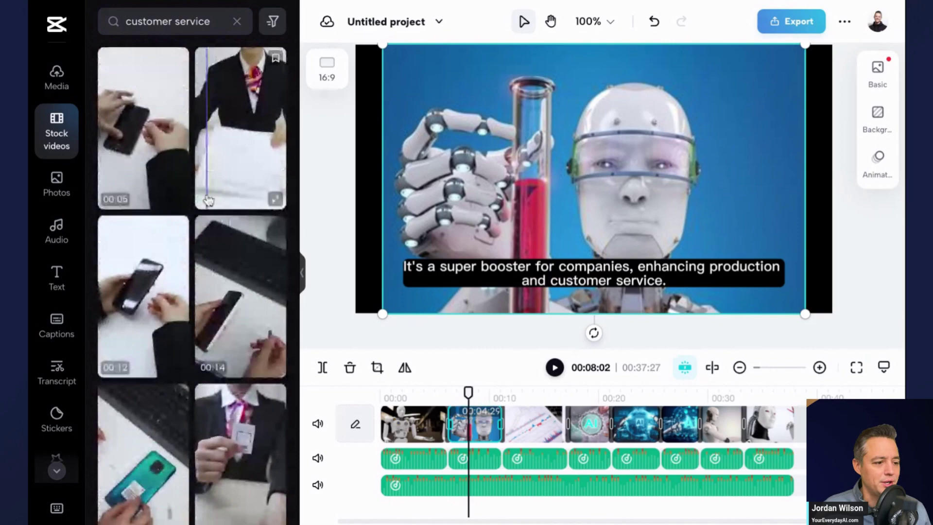
{"action": "scroll", "coordinate": [208, 200], "scroll_direction": "down", "scroll_amount": 10}
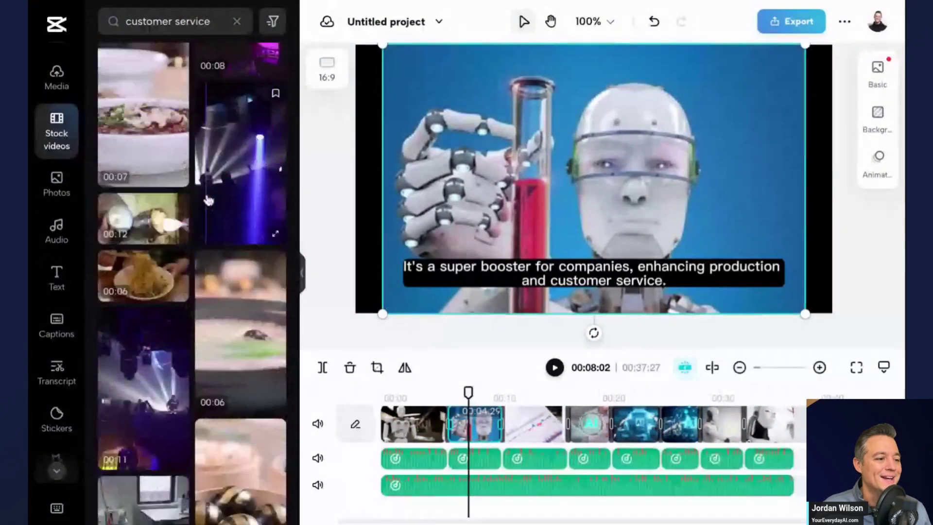
{"action": "scroll", "coordinate": [209, 200], "scroll_direction": "down", "scroll_amount": 1}
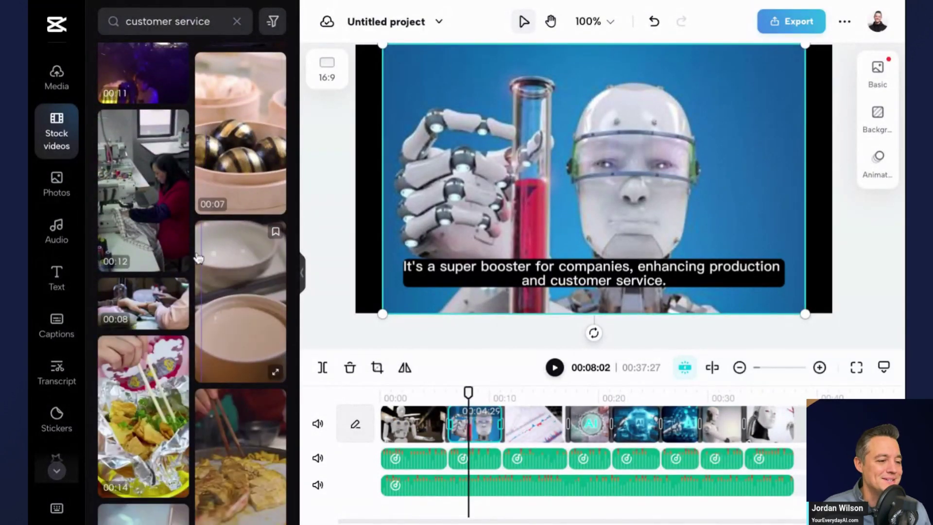
{"action": "scroll", "coordinate": [199, 256], "scroll_direction": "down", "scroll_amount": 10}
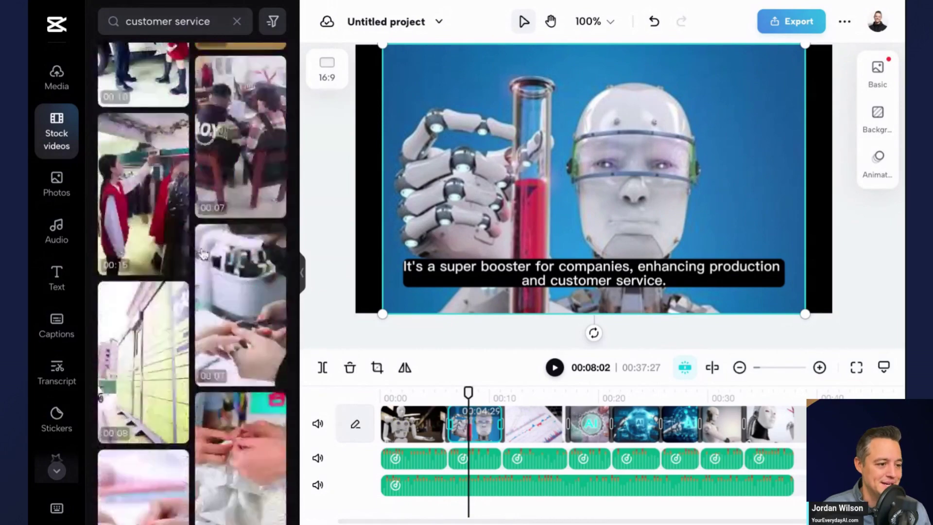
{"action": "scroll", "coordinate": [204, 253], "scroll_direction": "down", "scroll_amount": 5}
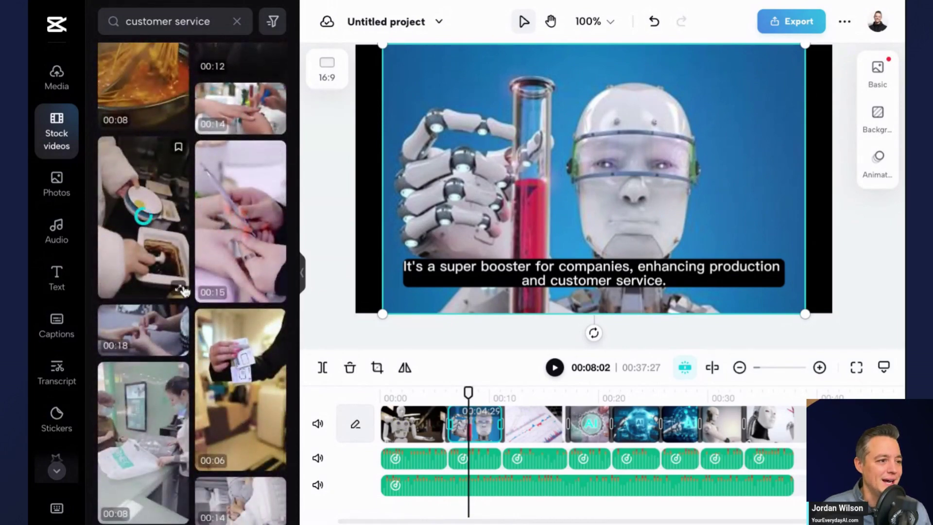
Step: Search Photos for 'customer service' and scroll through the image results
{"action": "left_click", "coordinate": [56, 183]}
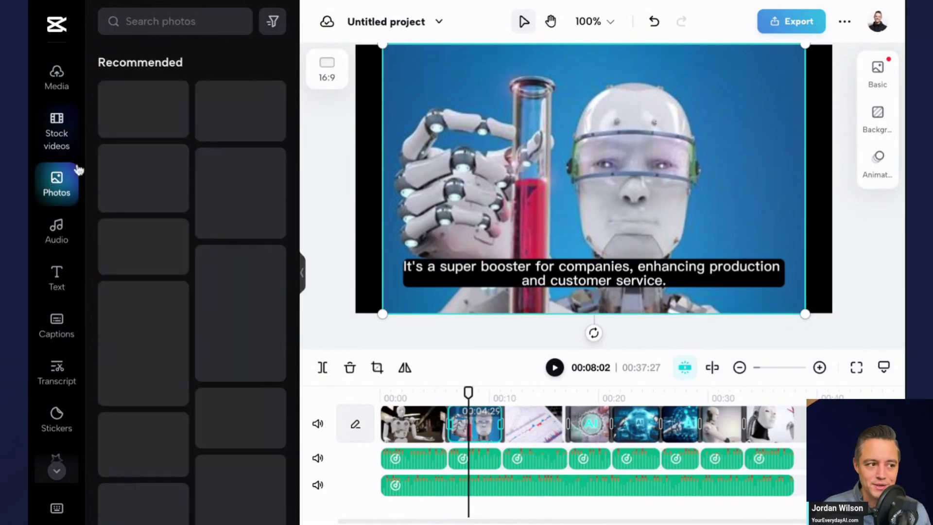
{"action": "left_click", "coordinate": [186, 21]}
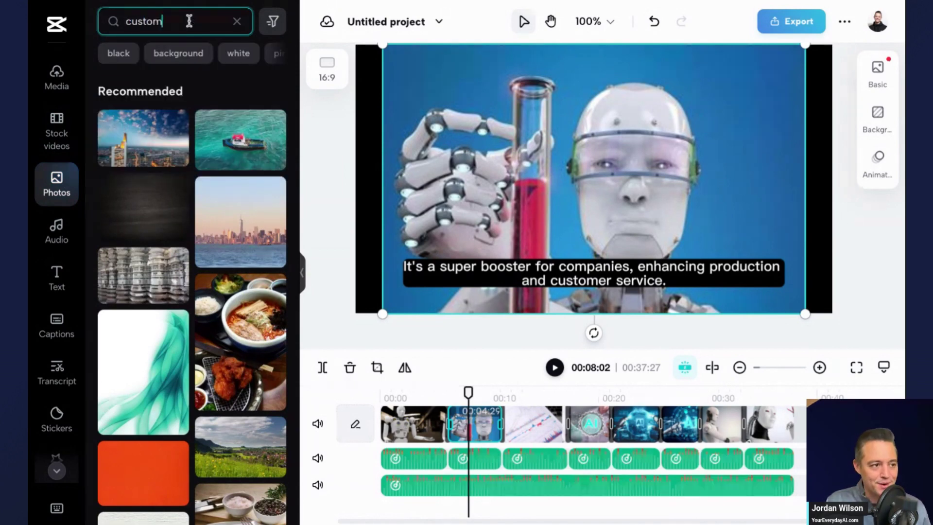
{"action": "type", "text": "customer service"}
{"action": "key", "text": "Return"}
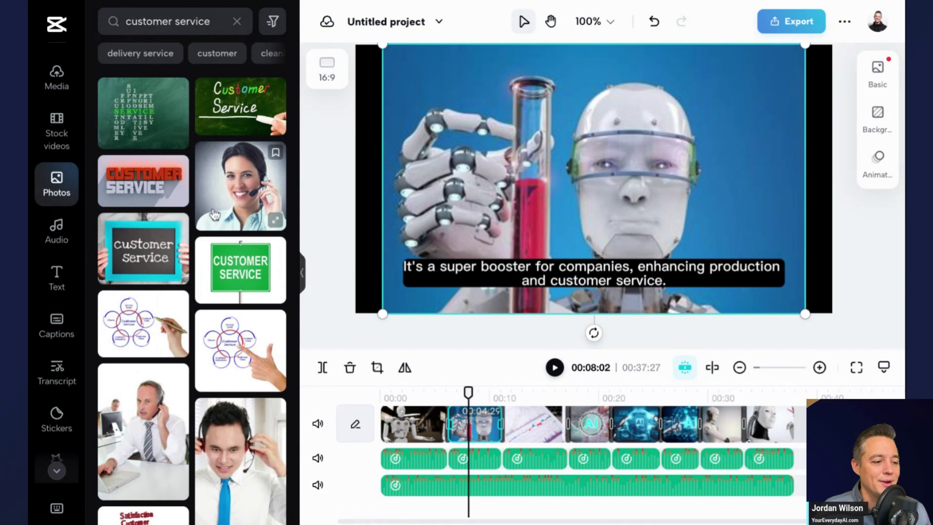
{"action": "scroll", "coordinate": [214, 214], "scroll_direction": "down", "scroll_amount": 10}
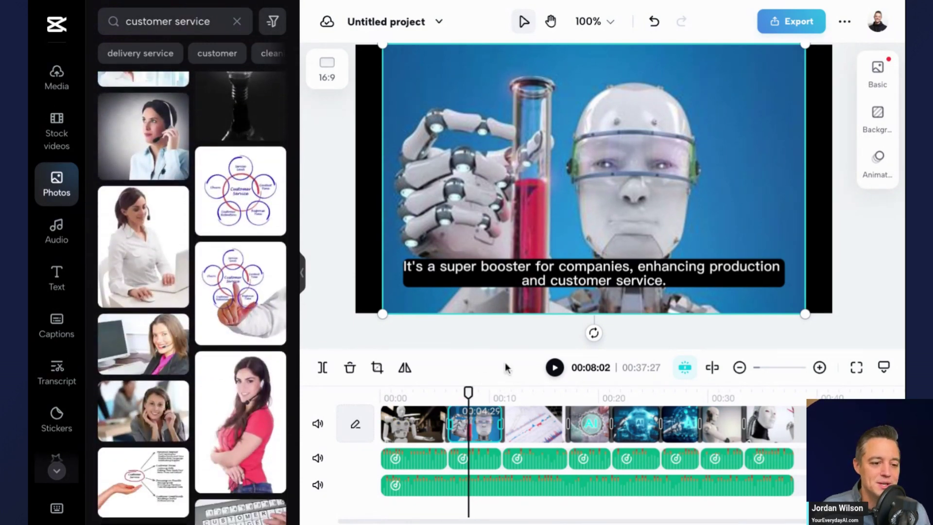